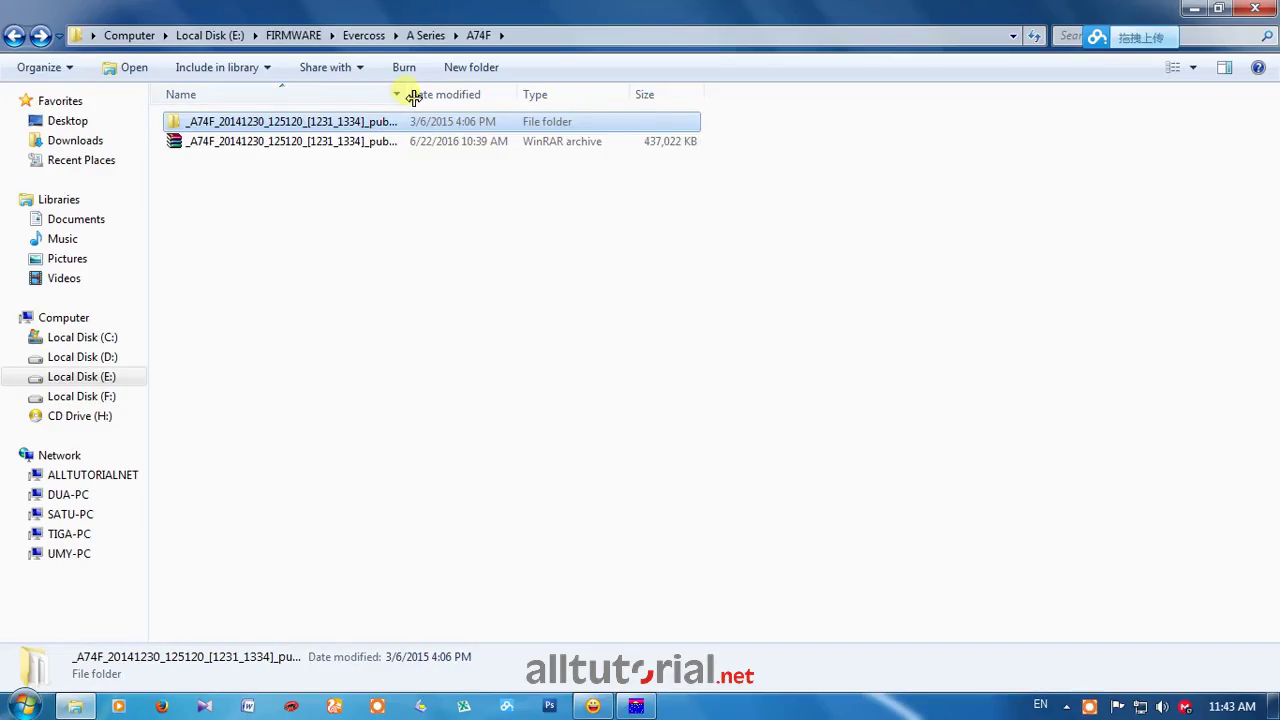
Widen the name column to show the full file names and examine the contents of the extracted A74F firmware folder.
{"action": "left_click_drag", "start_coordinate": [412, 94], "coordinate": [549, 94]}
{"action": "left_click", "coordinate": [425, 145]}
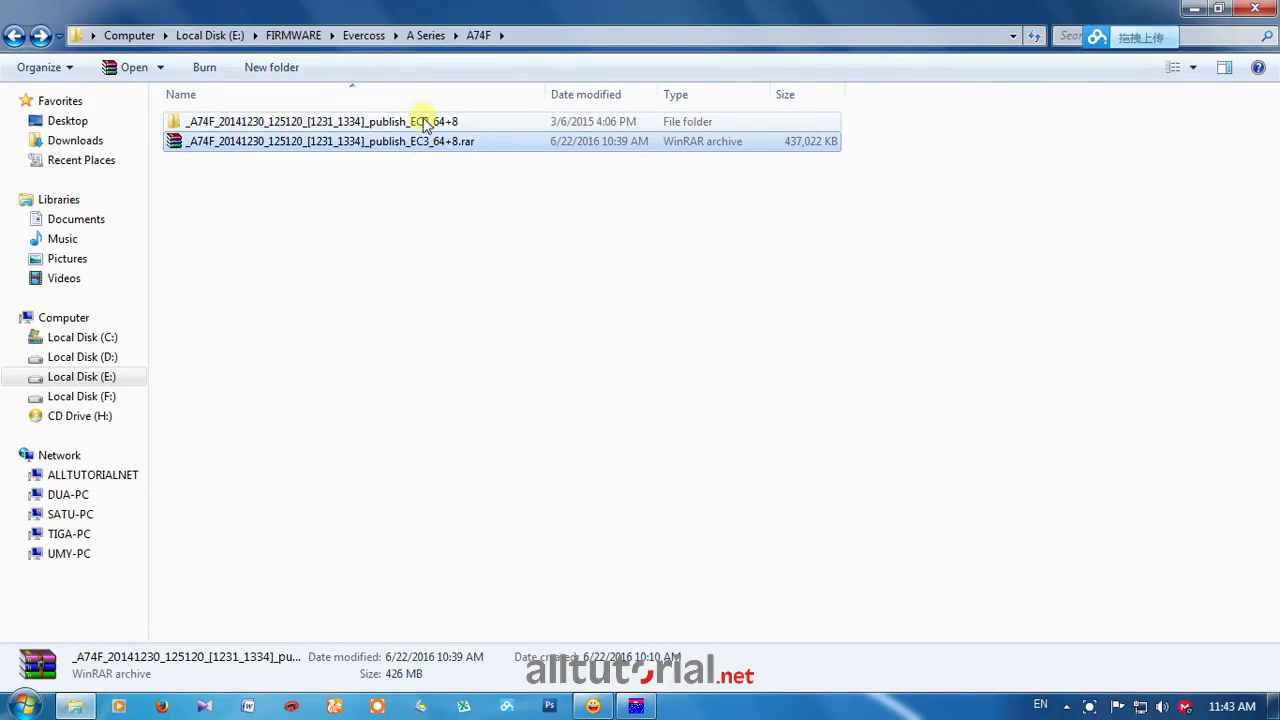
{"action": "double_click", "coordinate": [425, 122]}
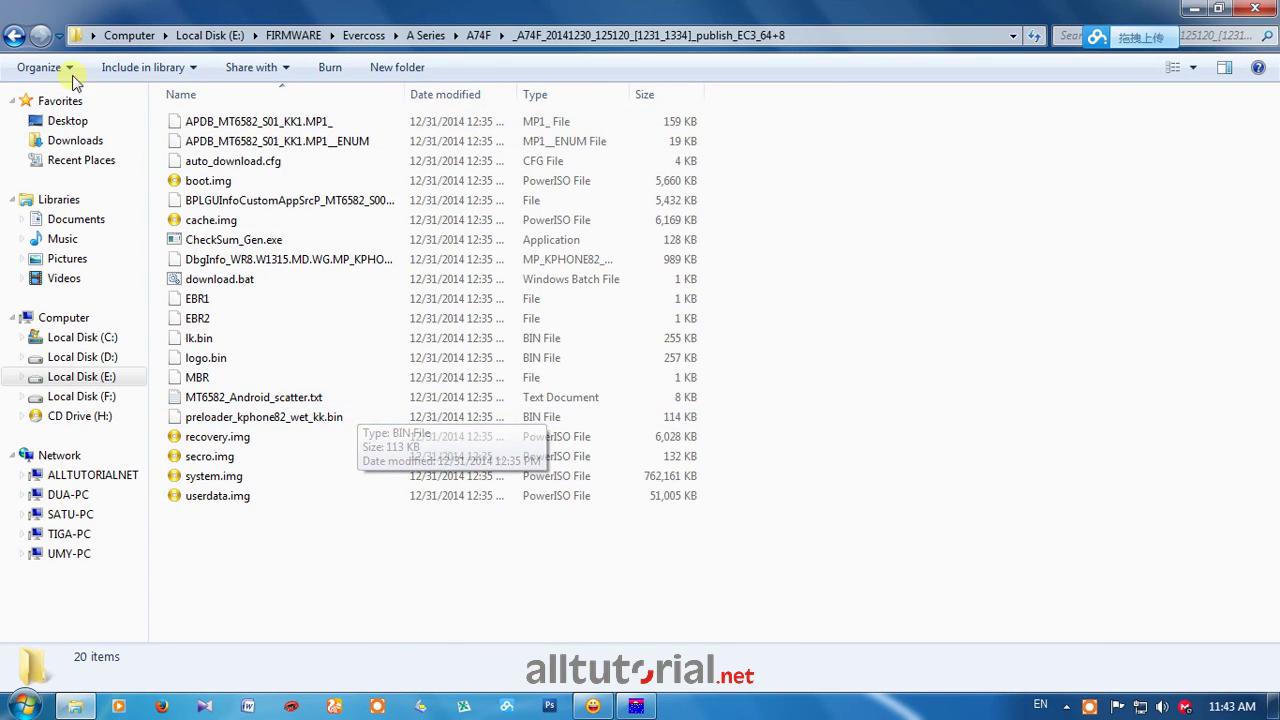
{"action": "left_click", "coordinate": [14, 35]}
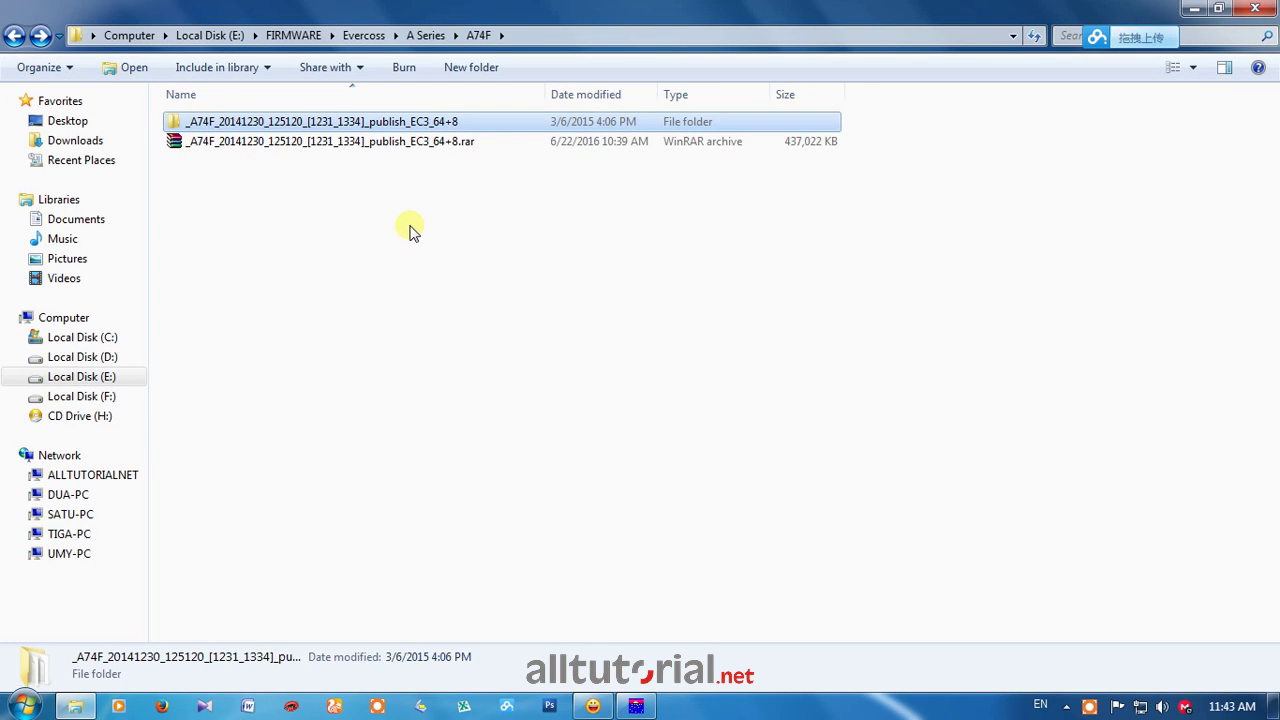
{"action": "double_click", "coordinate": [391, 128]}
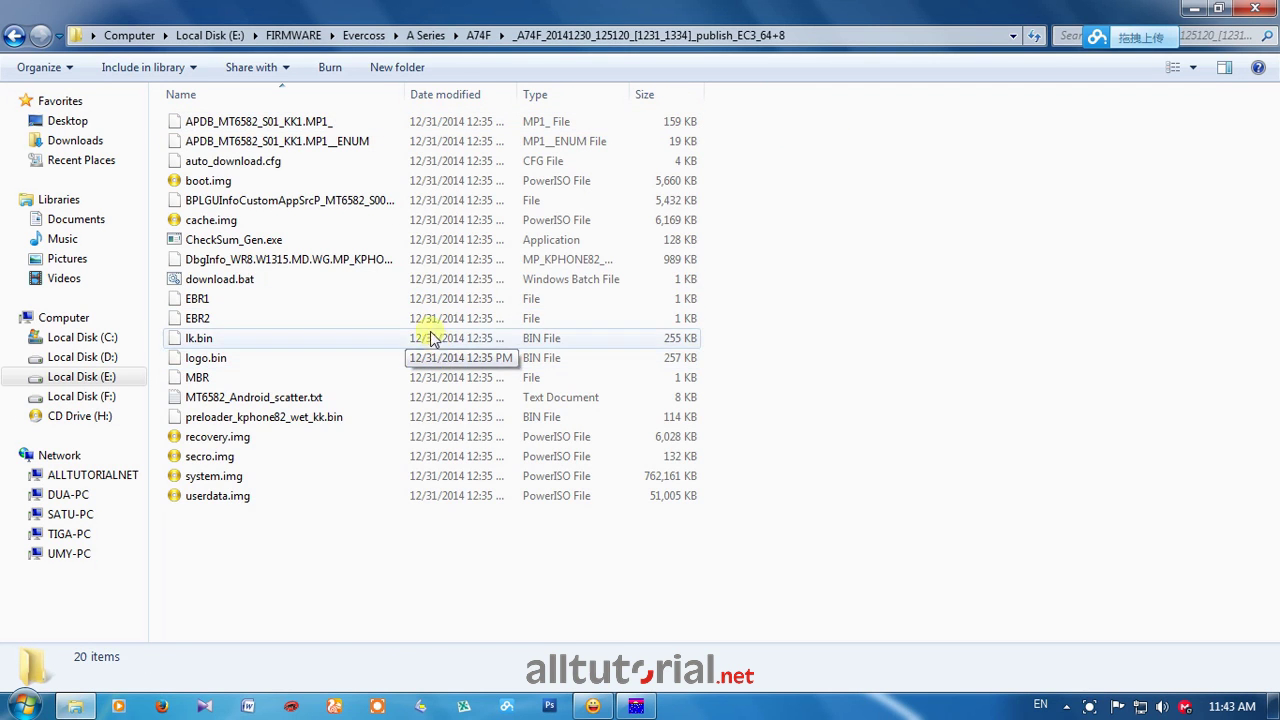
{"action": "left_click", "coordinate": [14, 35]}
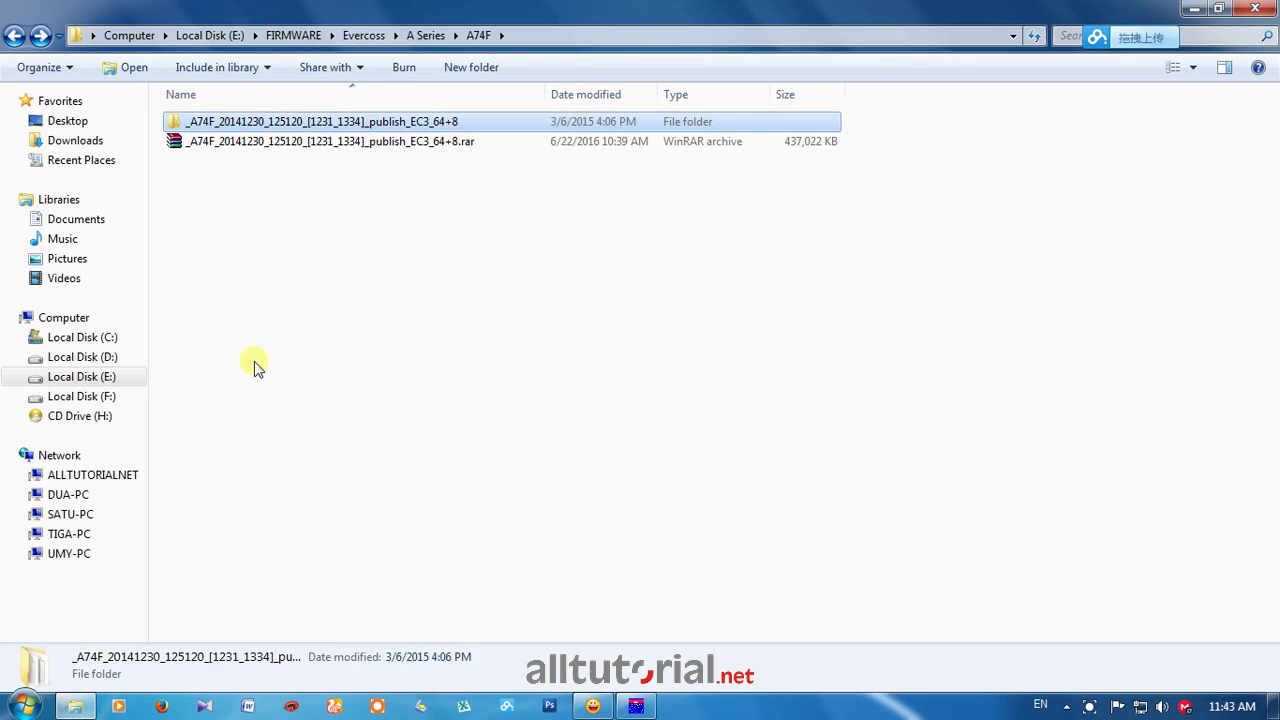
Launch flash_tool.exe from C:\SP_Flash_Tool_v5.1524.00.000 and close that folder window.
{"action": "right_click", "coordinate": [24, 706]}
{"action": "left_click", "coordinate": [72, 692]}
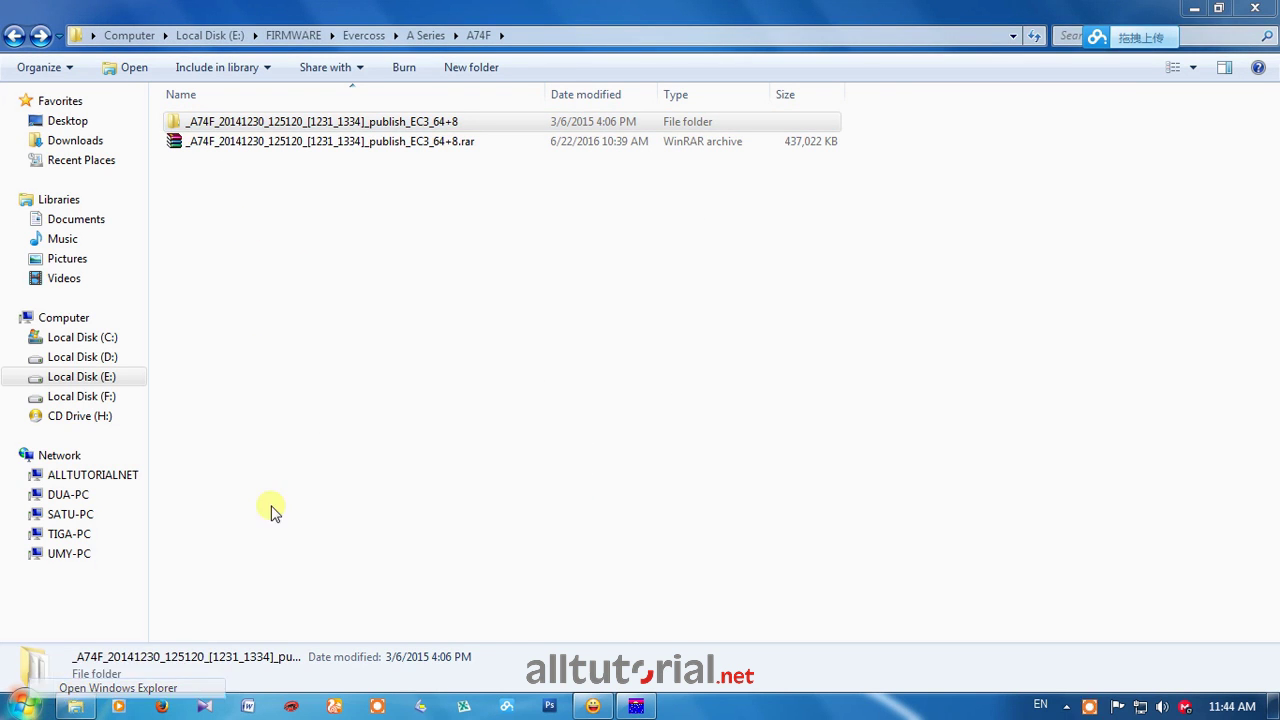
{"action": "left_click", "coordinate": [115, 337]}
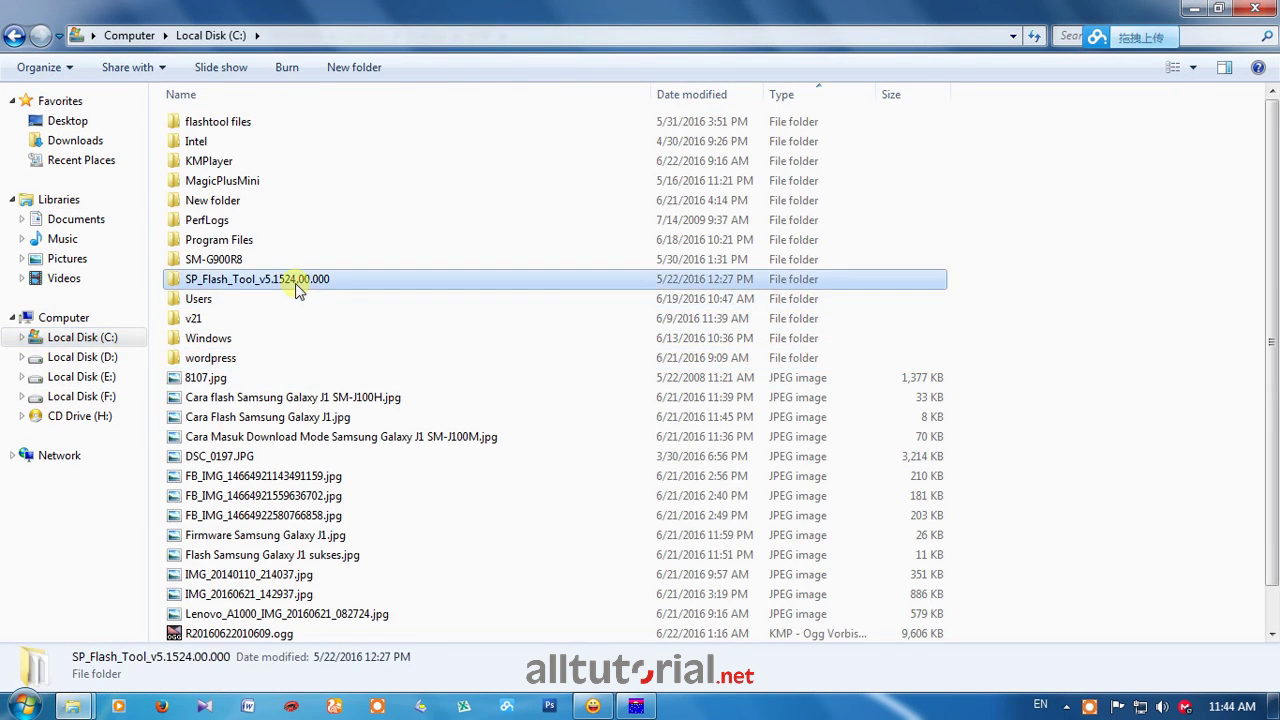
{"action": "double_click", "coordinate": [230, 164]}
{"action": "double_click", "coordinate": [325, 397]}
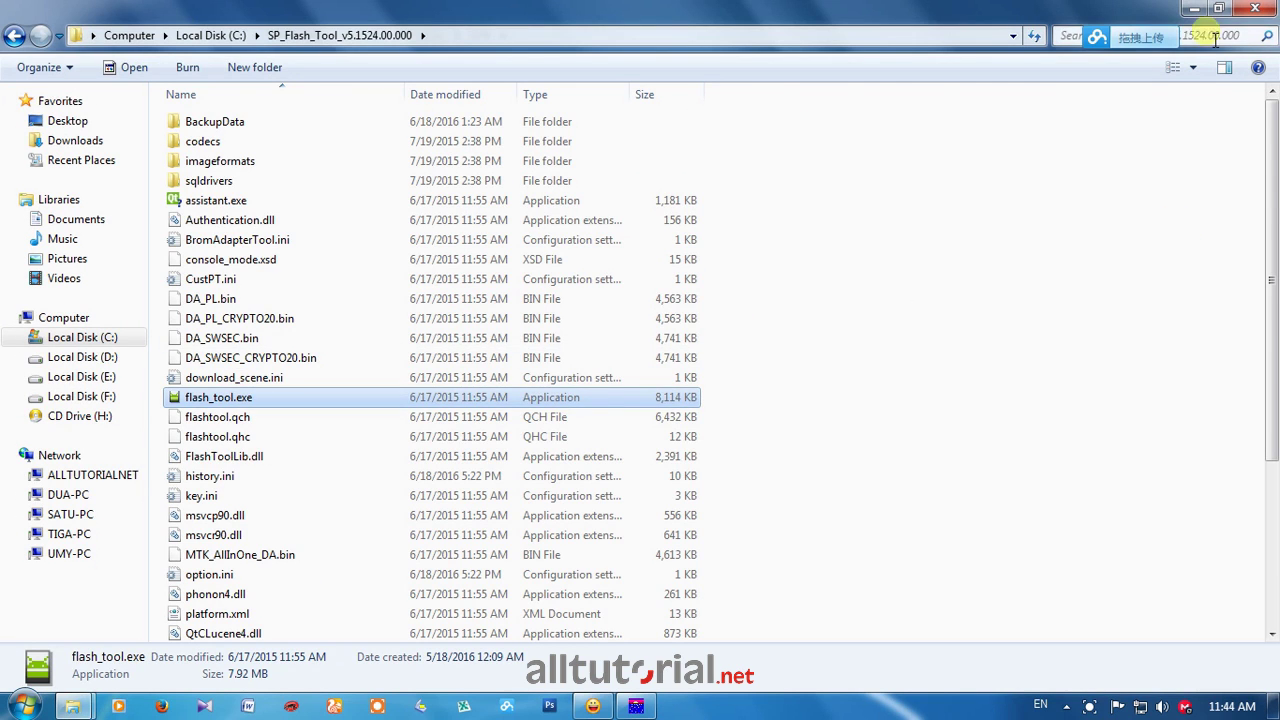
{"action": "left_click", "coordinate": [1257, 10]}
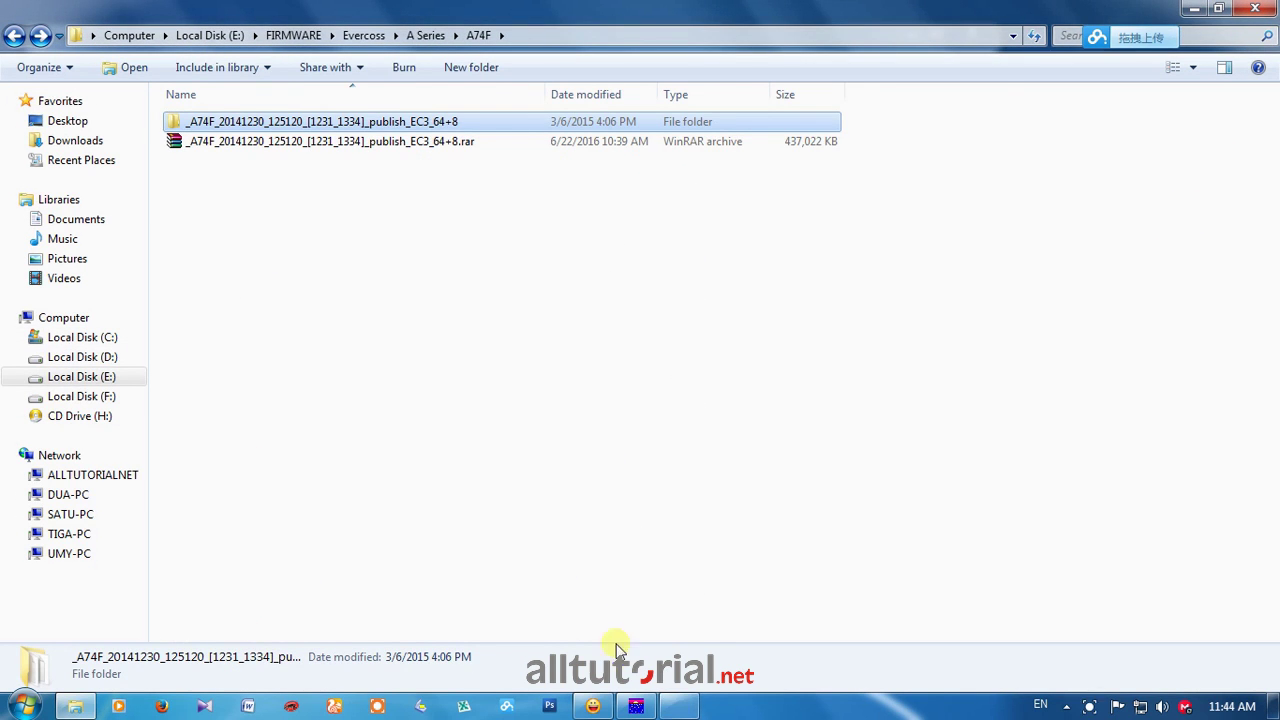
Load MT6582_Android_scatter.txt from the extracted firmware folder in E:\FIRMWARE\Evercoss\A Series\A74F and exclude PRELOADER from the download.
{"action": "left_click", "coordinate": [676, 708]}
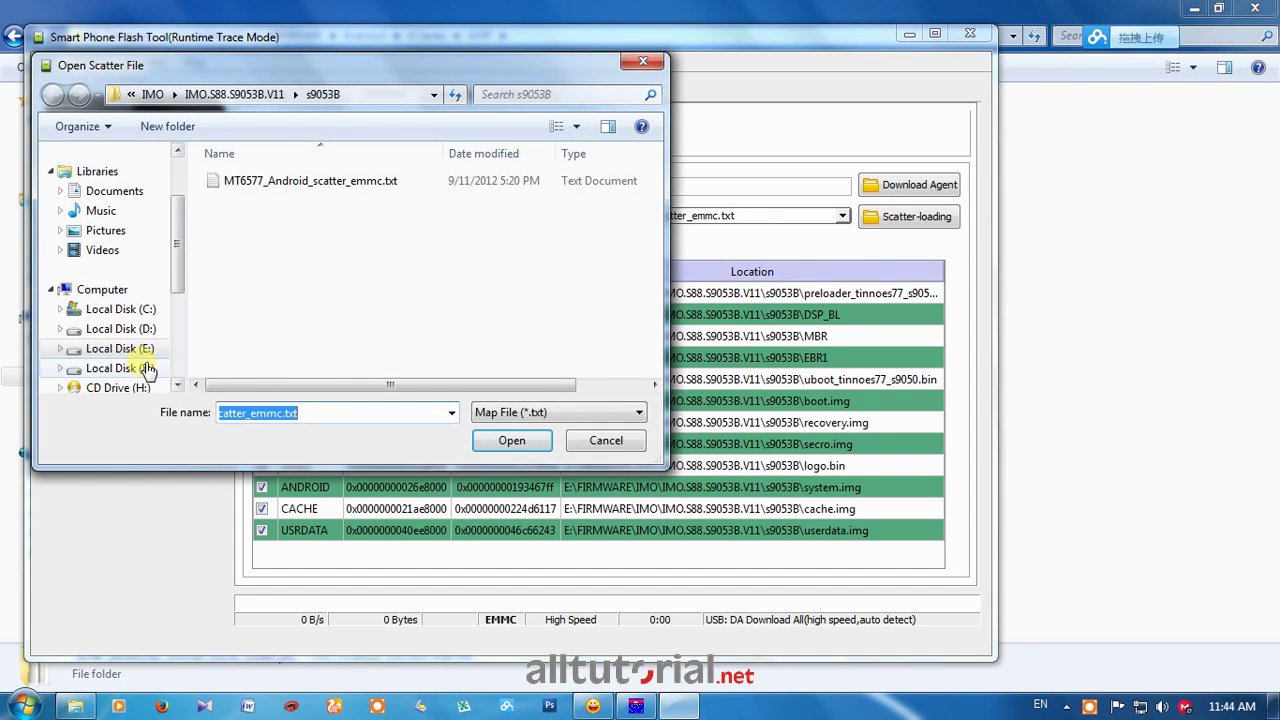
{"action": "left_click", "coordinate": [150, 350]}
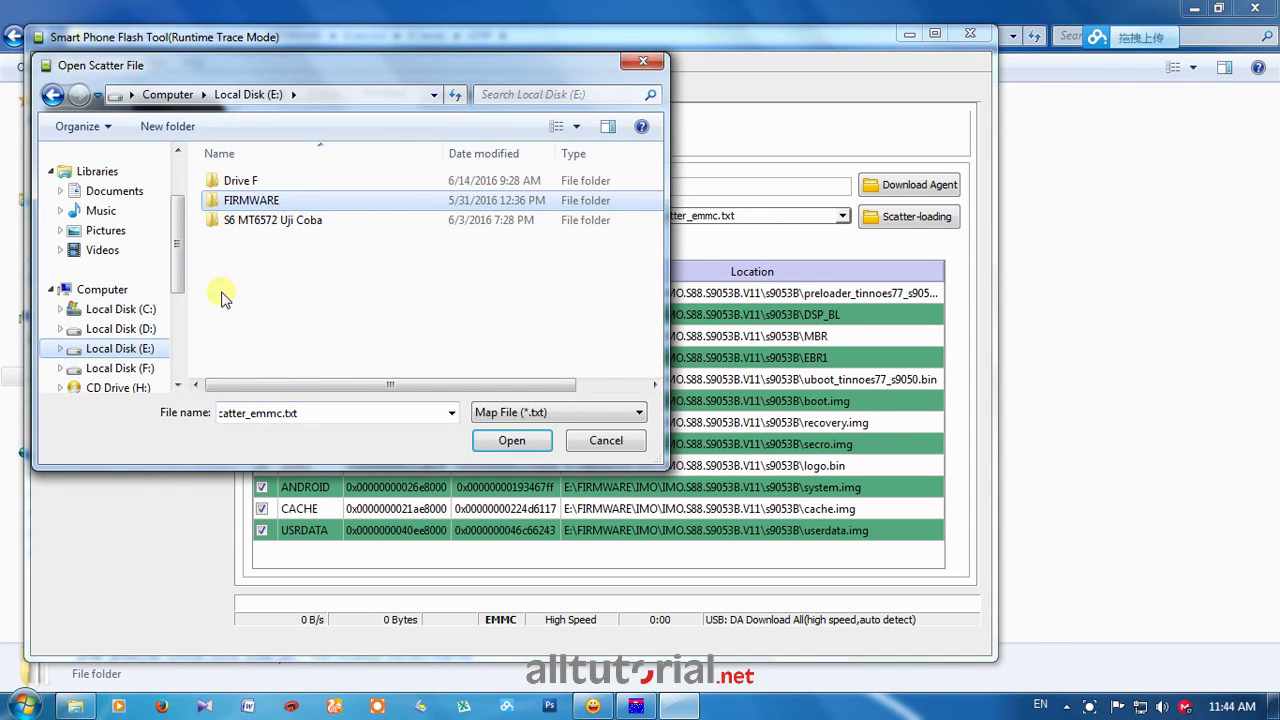
{"action": "double_click", "coordinate": [262, 201]}
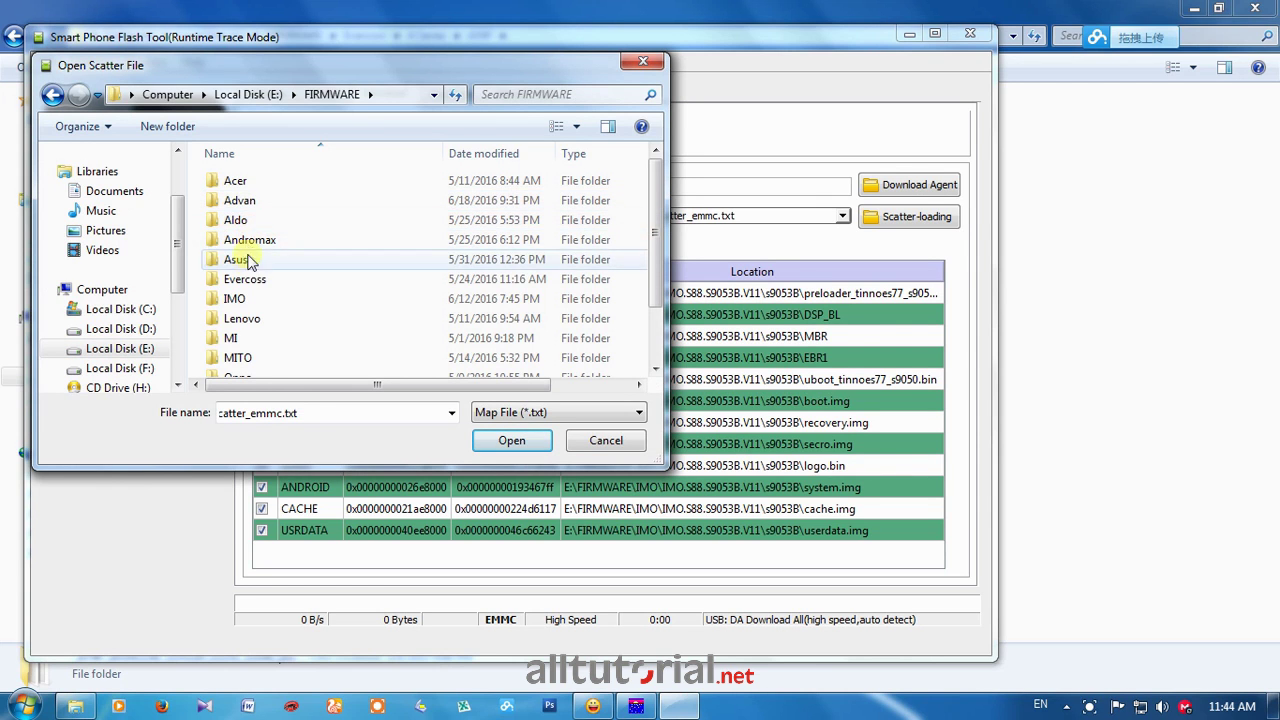
{"action": "double_click", "coordinate": [249, 280]}
{"action": "double_click", "coordinate": [262, 193]}
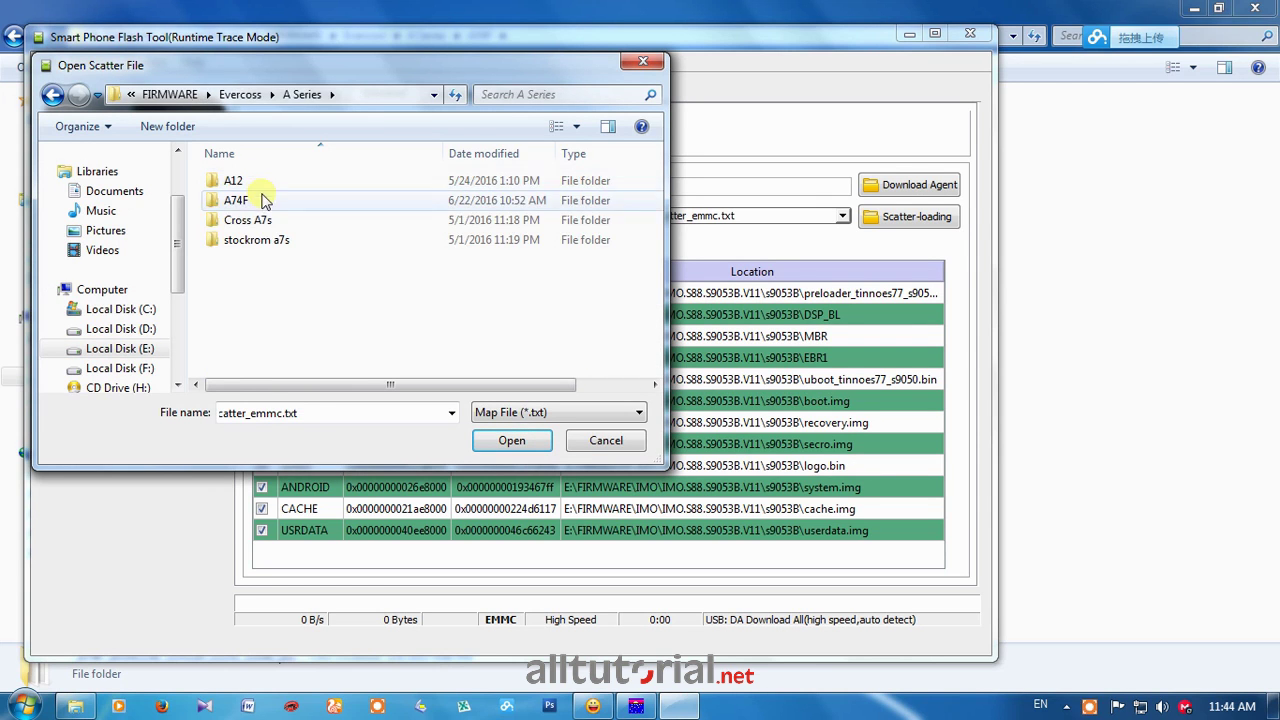
{"action": "double_click", "coordinate": [275, 196]}
{"action": "double_click", "coordinate": [275, 190]}
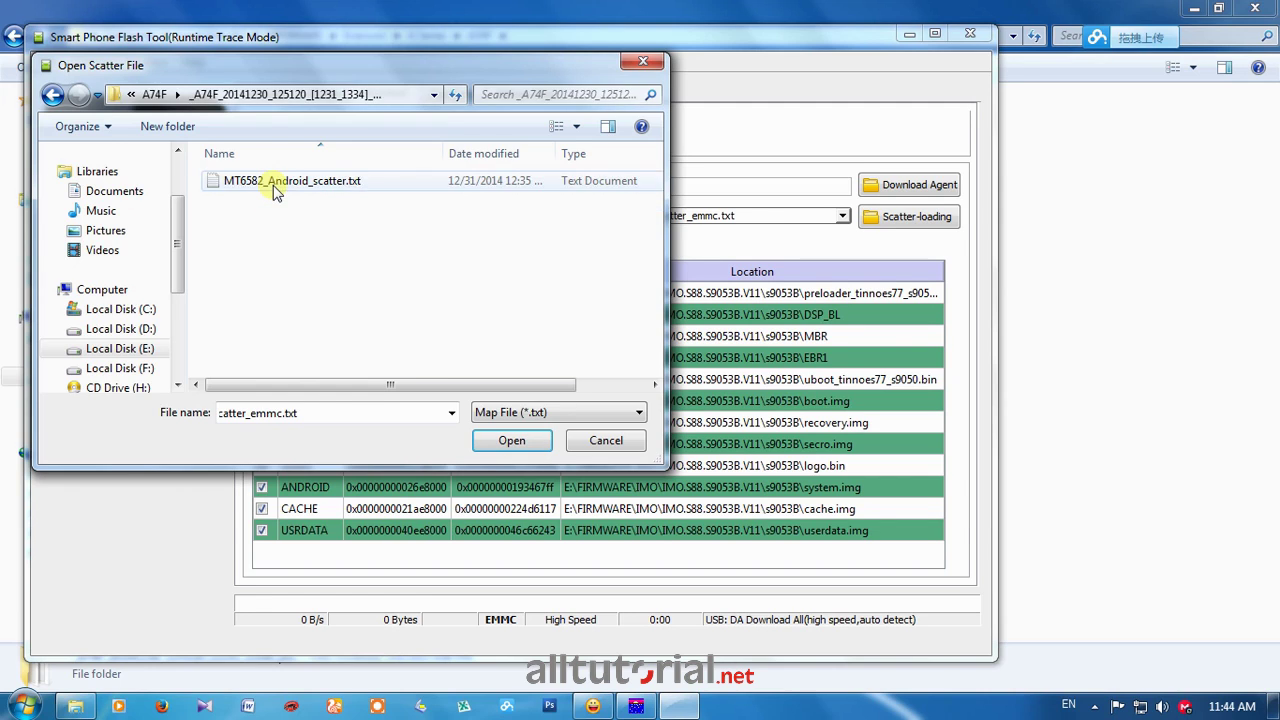
{"action": "double_click", "coordinate": [288, 178]}
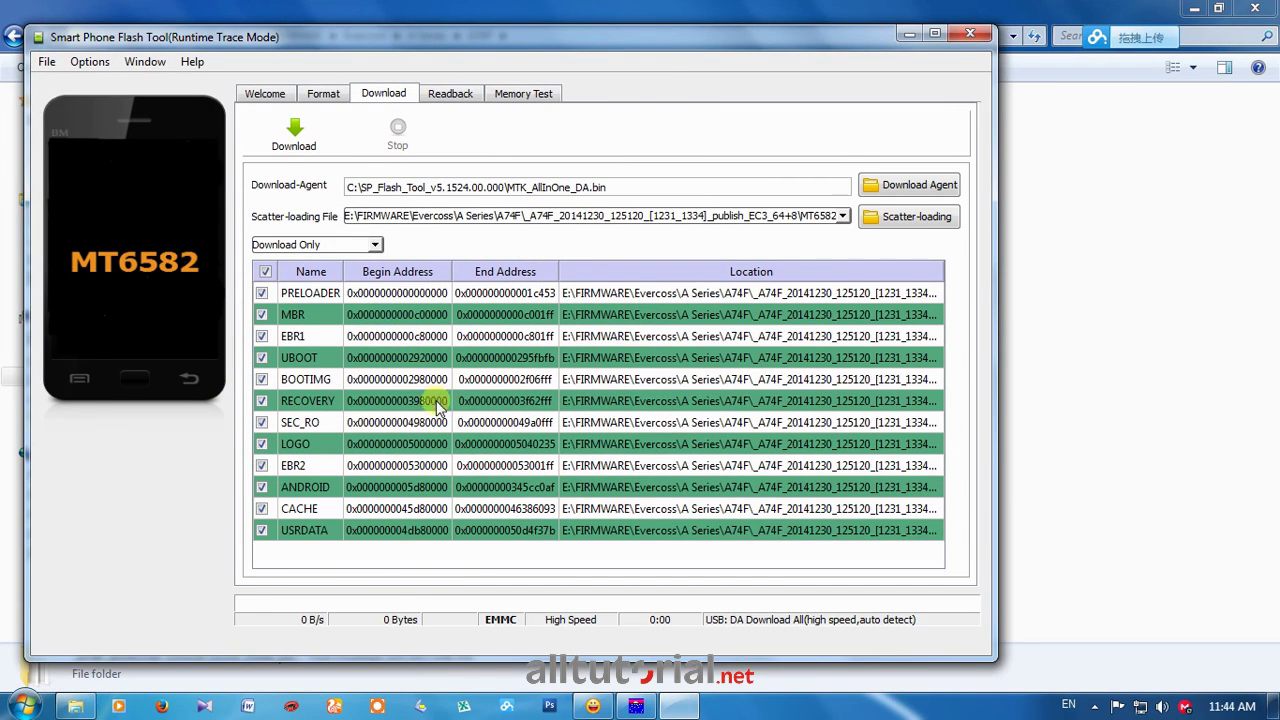
{"action": "left_click", "coordinate": [262, 293]}
Minimize the firmware folder window, reposition the flash tool on the desktop, and hide the floating upload widget.
{"action": "left_click", "coordinate": [1194, 12]}
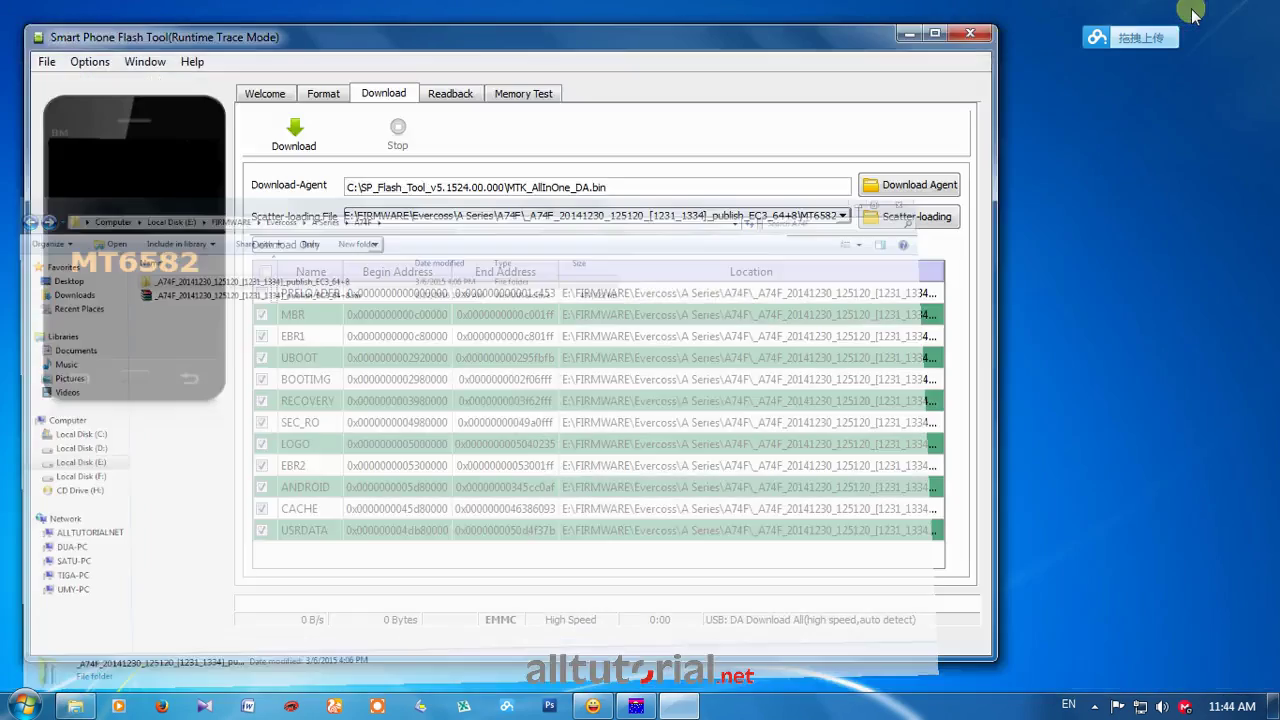
{"action": "left_click_drag", "start_coordinate": [845, 38], "coordinate": [918, 25]}
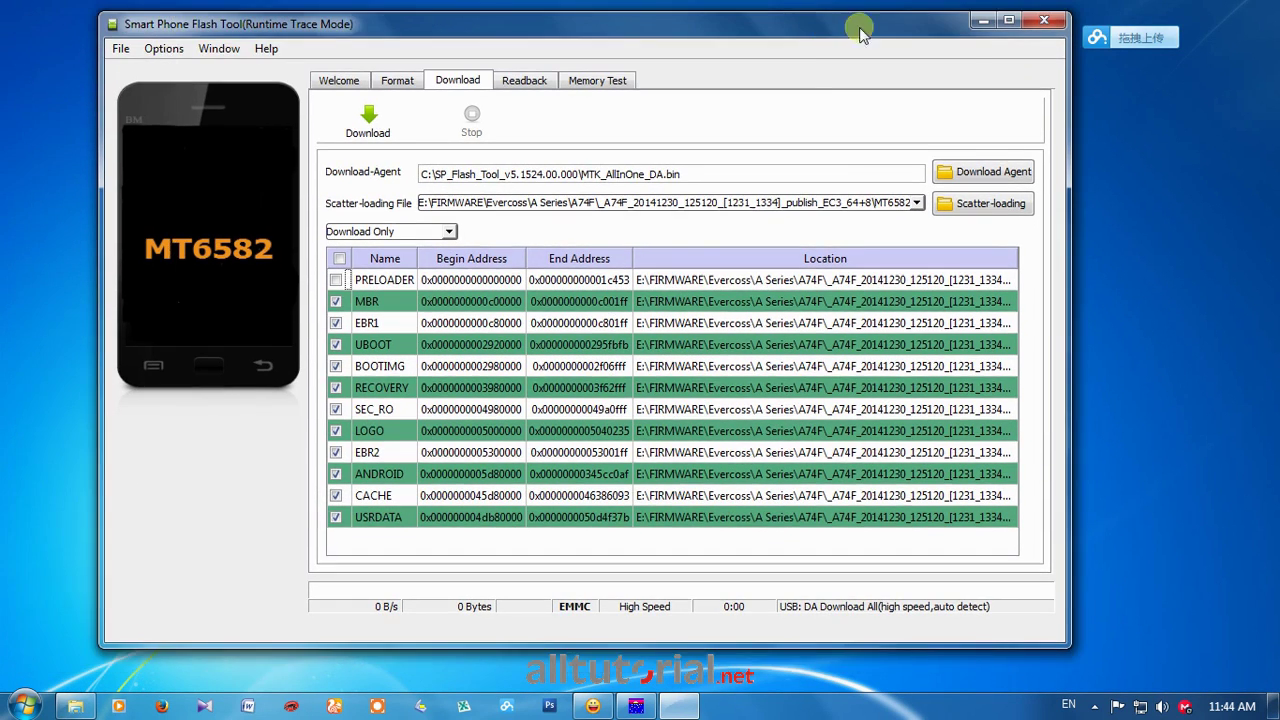
{"action": "right_click", "coordinate": [1140, 38]}
{"action": "left_click", "coordinate": [1212, 224]}
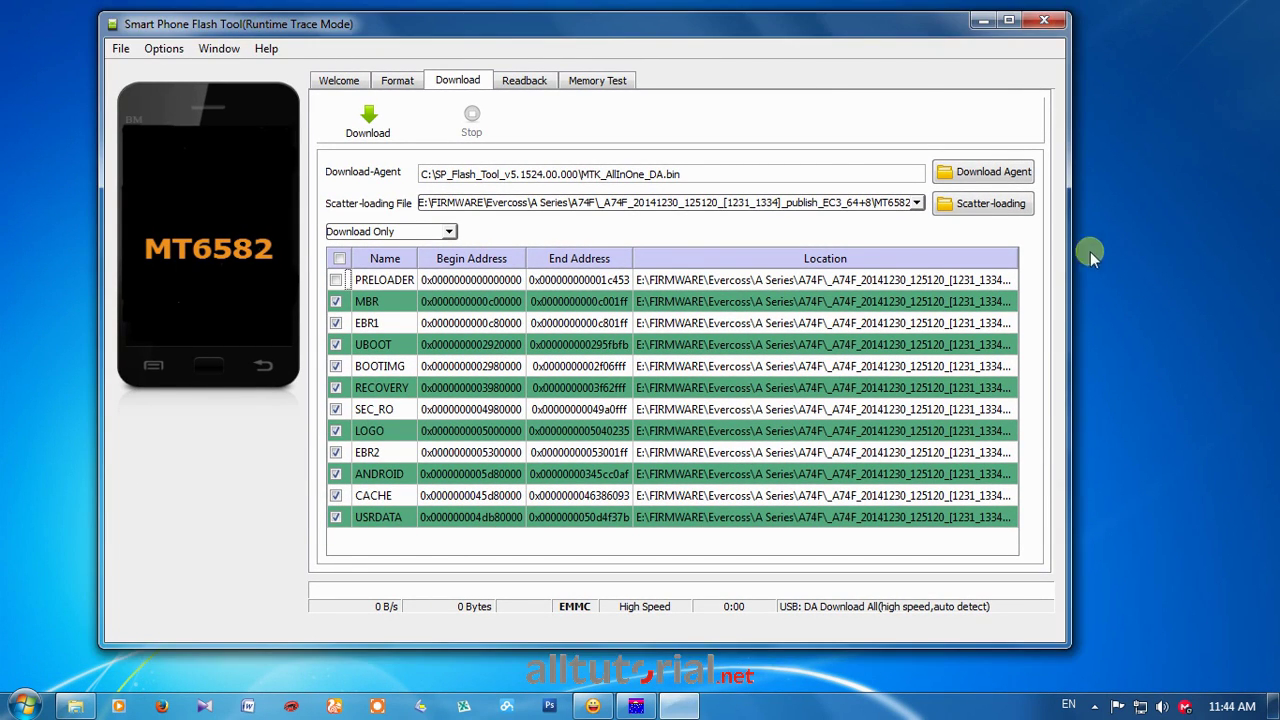
{"action": "right_click", "coordinate": [1123, 219]}
{"action": "left_click", "coordinate": [1182, 288]}
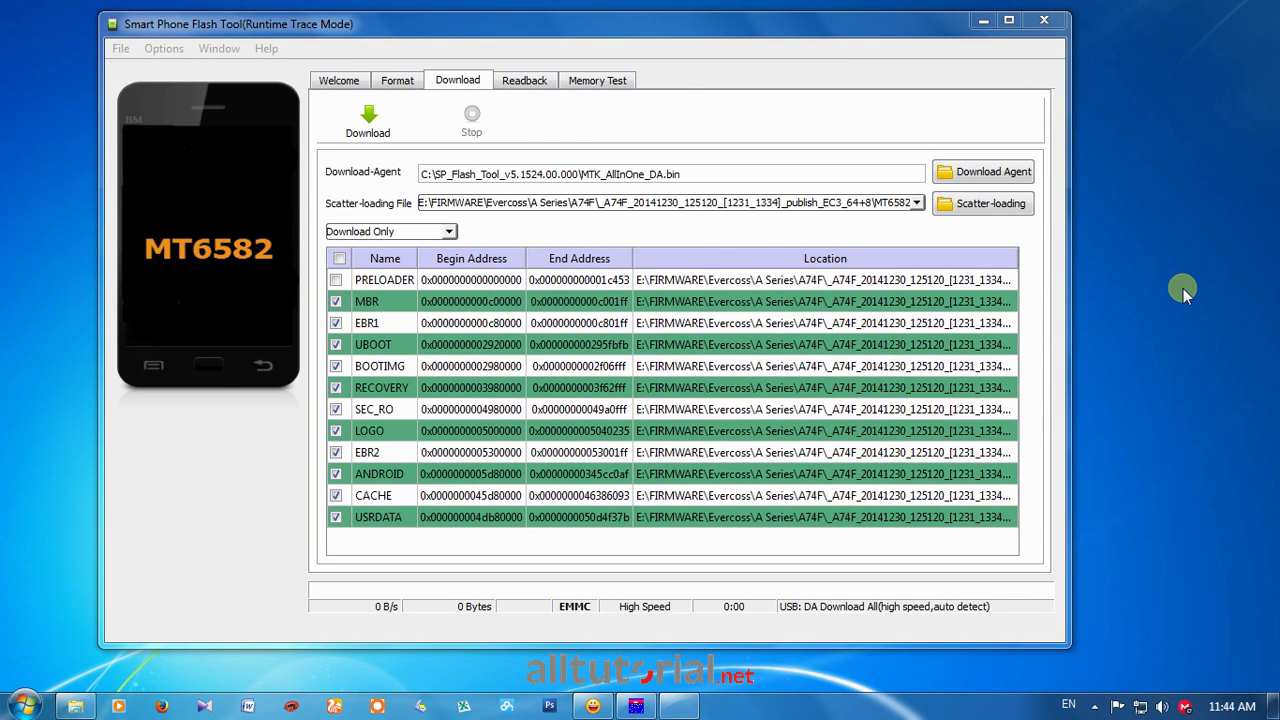
Start flashing the selected firmware partitions to the phone in Download Only mode.
{"action": "left_click", "coordinate": [385, 133]}
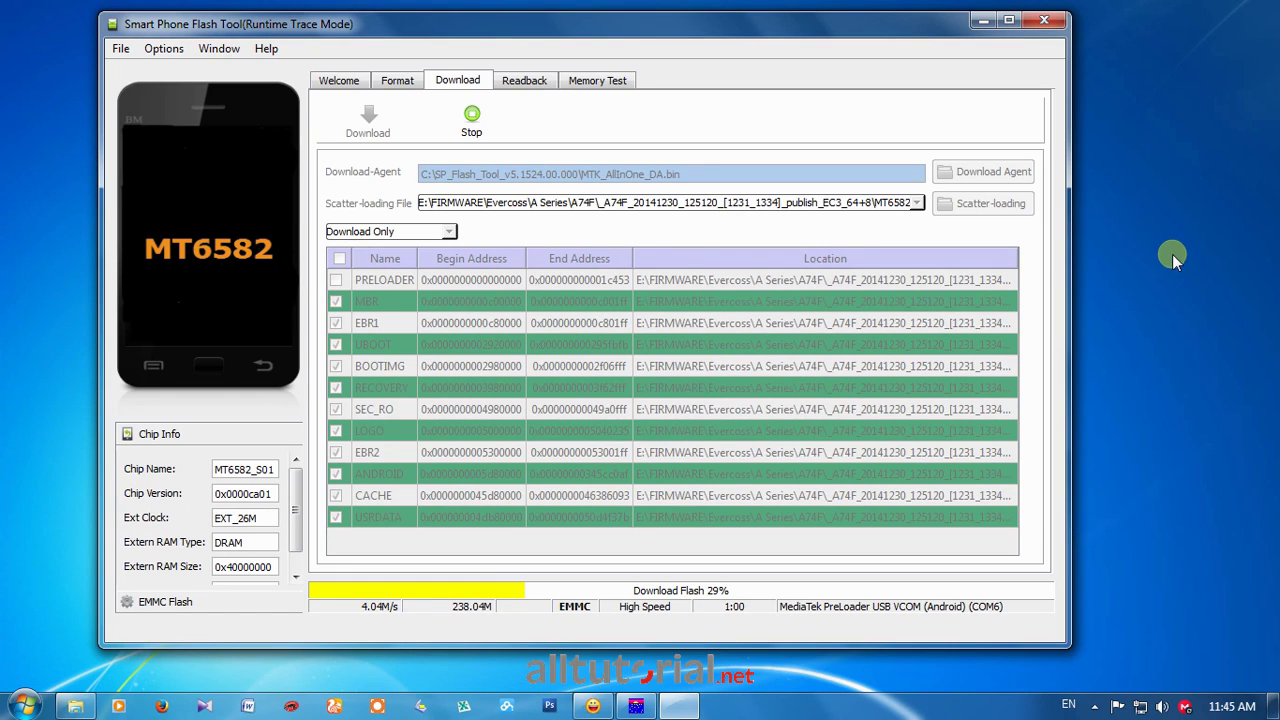
{"action": "left_click", "coordinate": [1095, 706]}
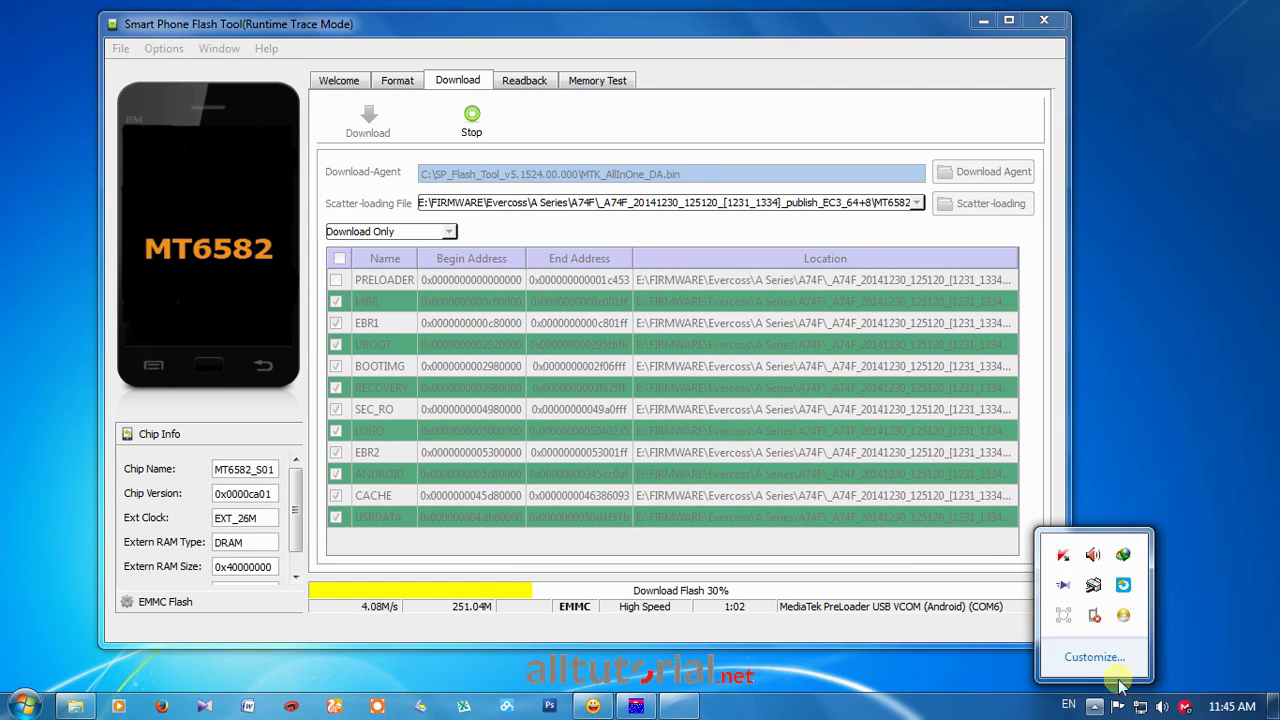
{"action": "left_click", "coordinate": [818, 31]}
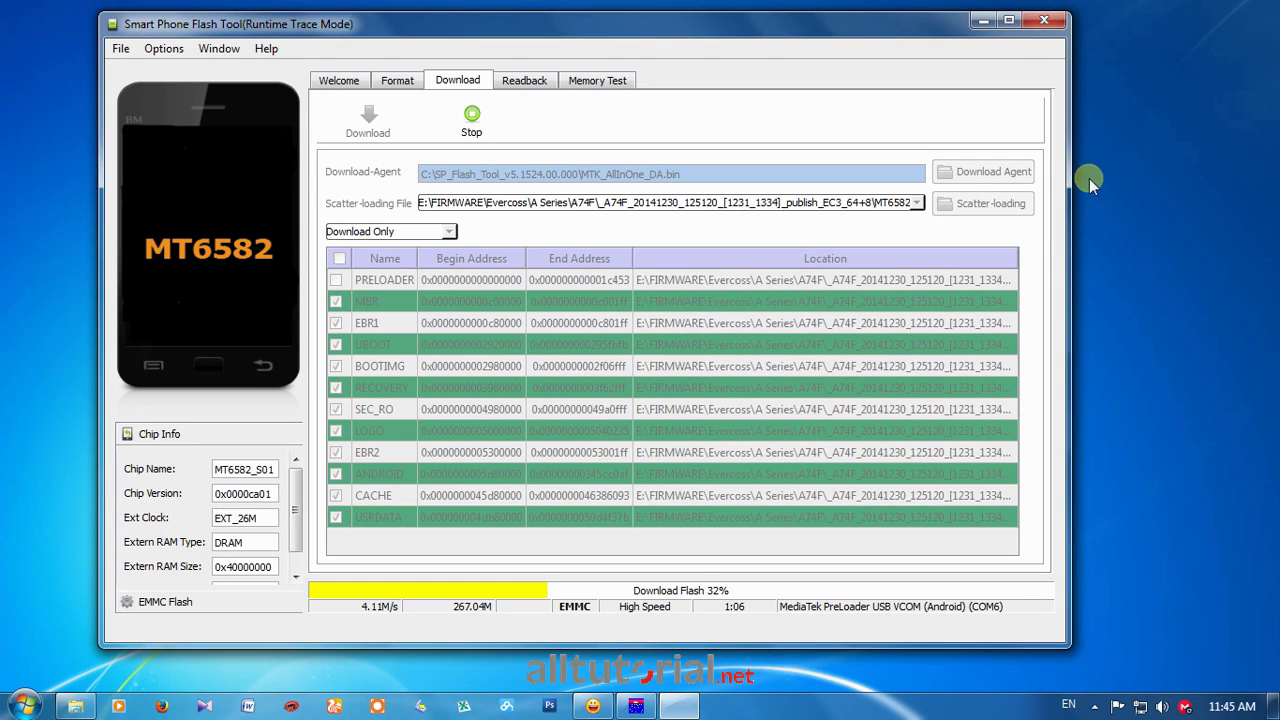
{"action": "right_click", "coordinate": [1158, 216]}
{"action": "left_click", "coordinate": [1168, 270]}
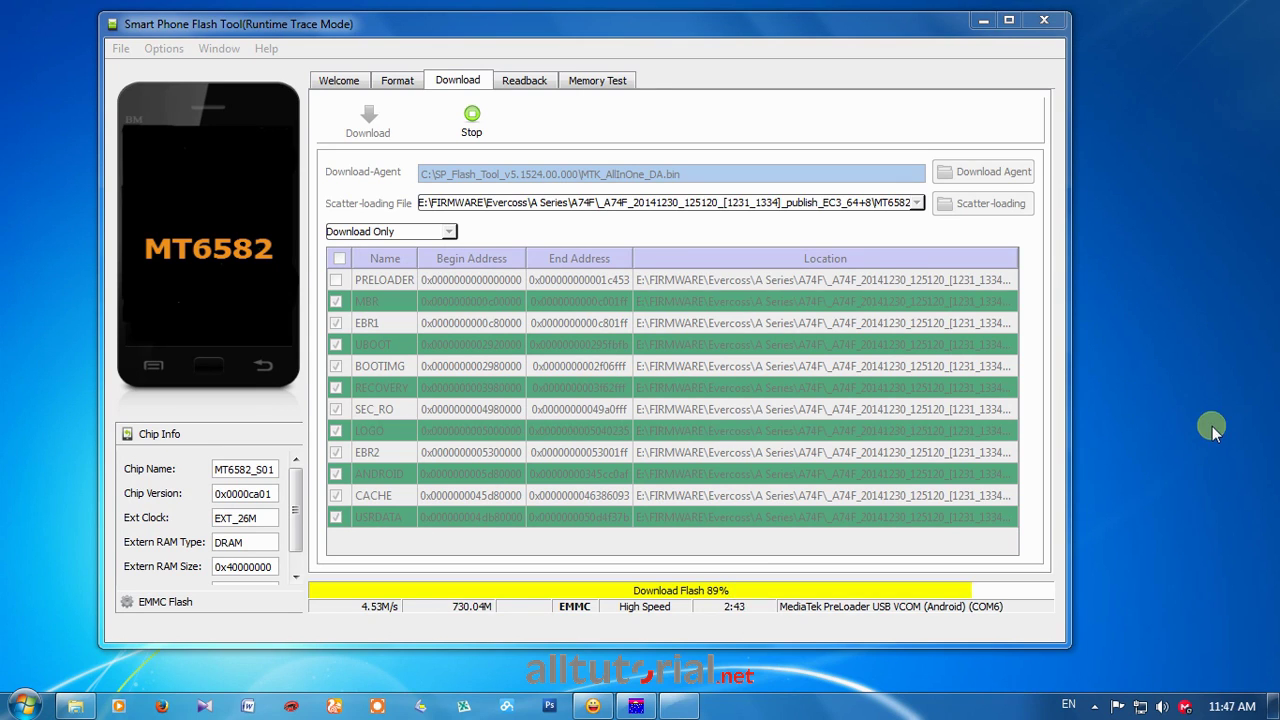
{"action": "left_click", "coordinate": [1114, 692]}
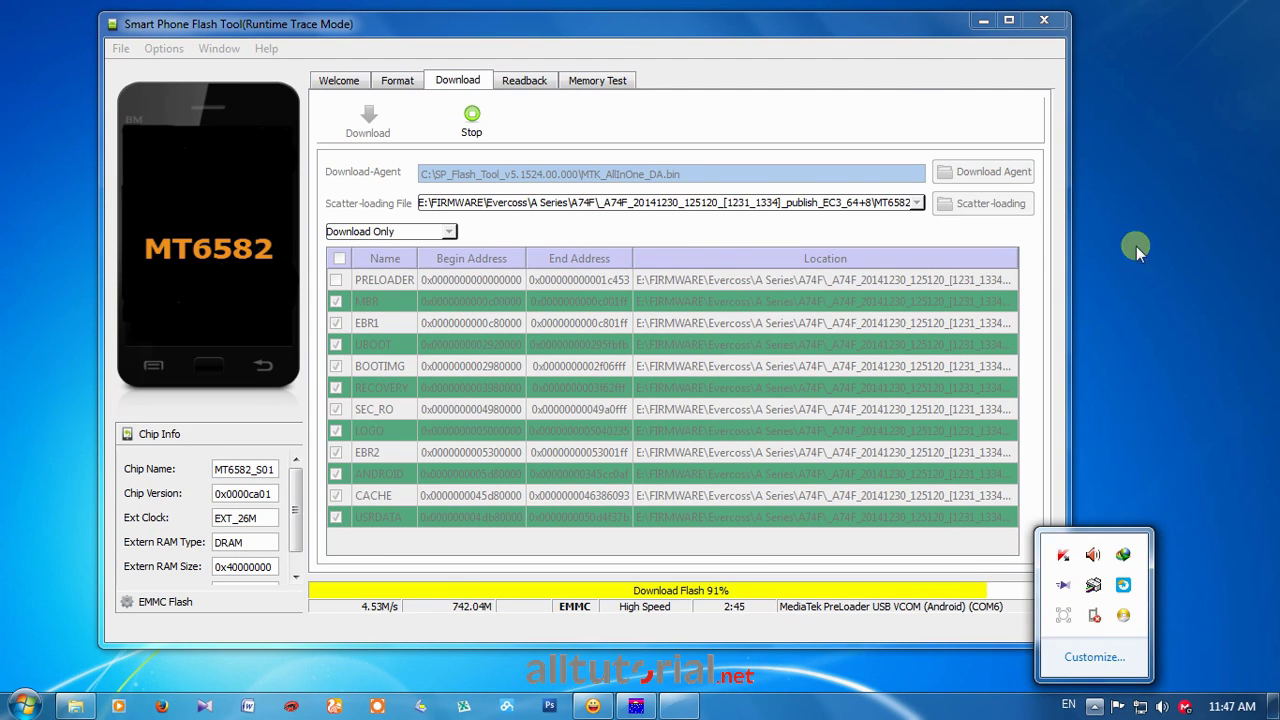
{"action": "left_click", "coordinate": [900, 40]}
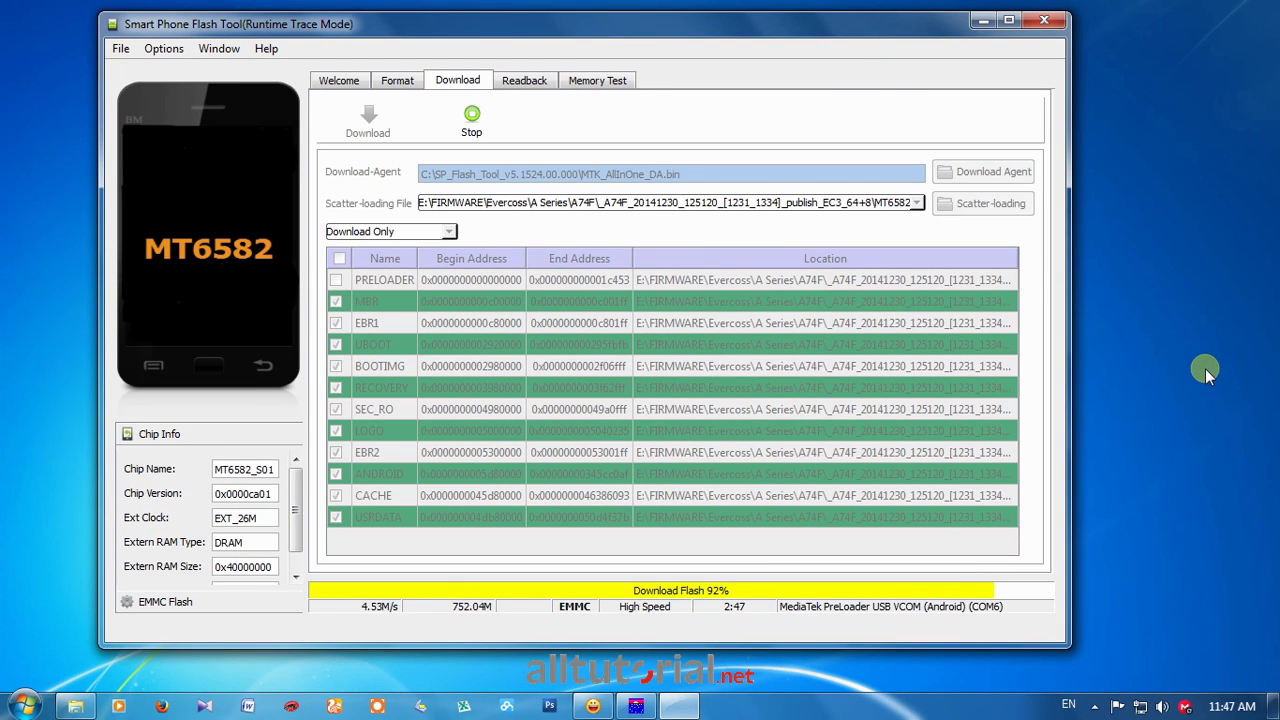